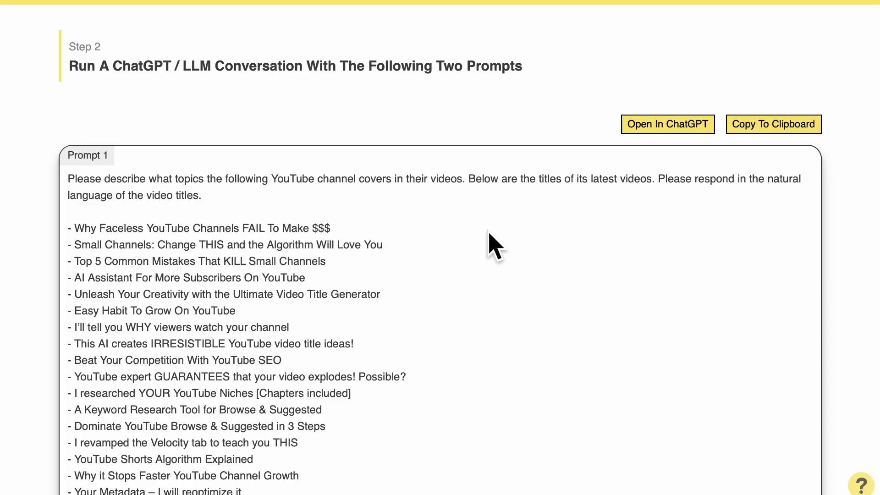
Select Prompt 1's text and paste the ChatGPT keywords into Morningfame's hallucination checker.
left_click_drag(125, 229, 264, 406)
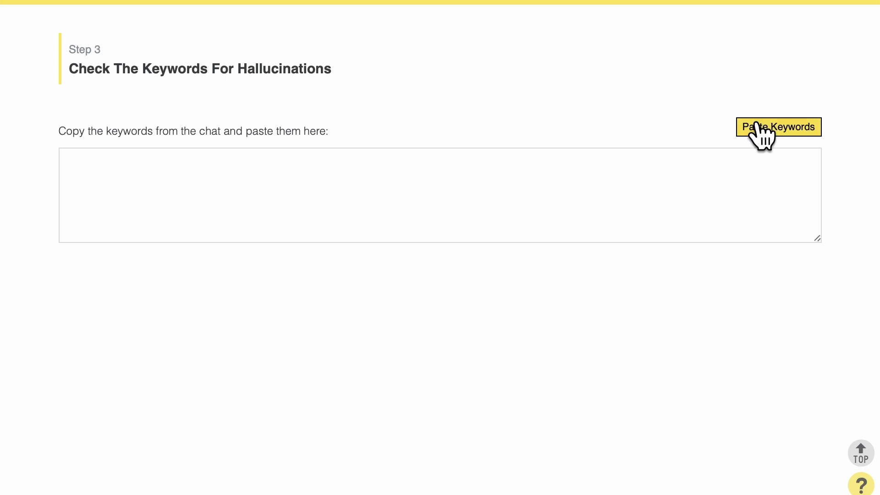
left_click(757, 126)
left_click(770, 142)
scroll(690, 378, "down", 2)
scroll(693, 381, "down", 4)
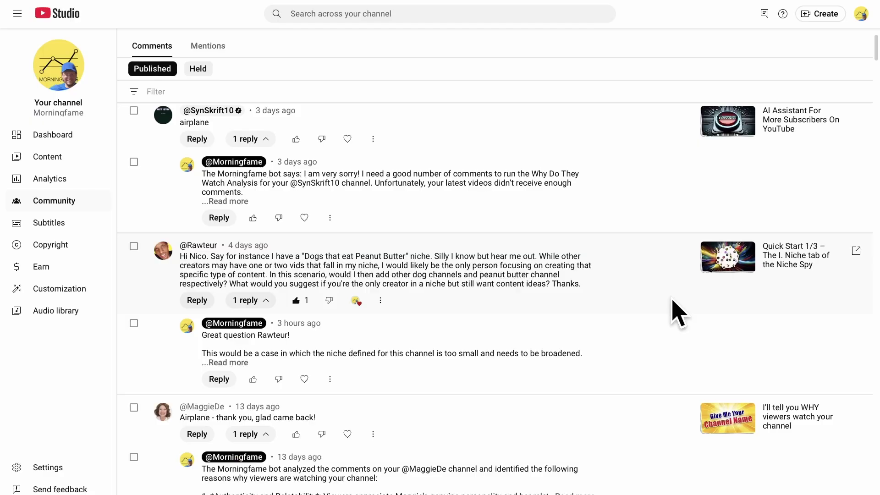
scroll(672, 309, "down", 7)
scroll(678, 313, "down", 15)
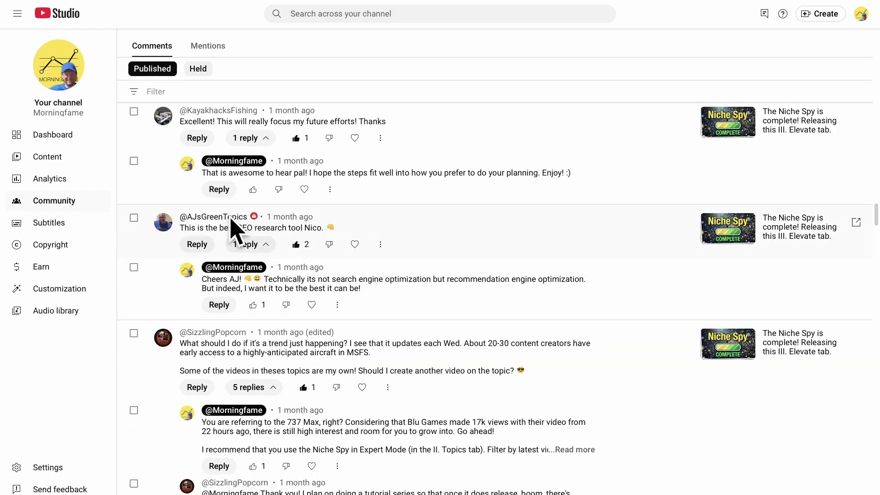
left_click(230, 217)
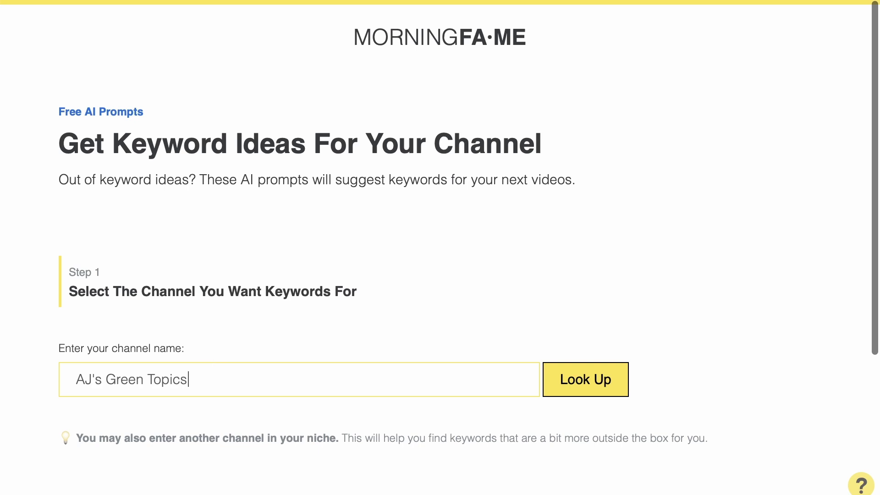
key("Return")
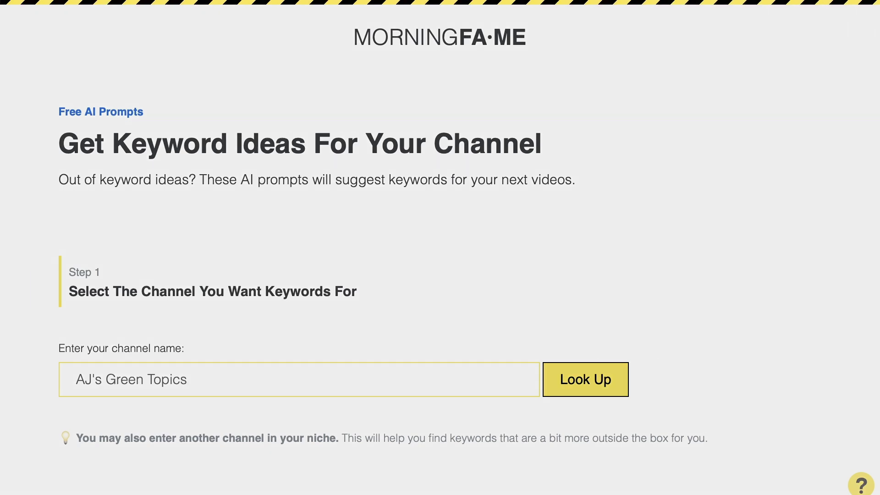
Select AJ's Green Topics as the channel and send its Prompt 1 to ChatGPT.
left_click(143, 341)
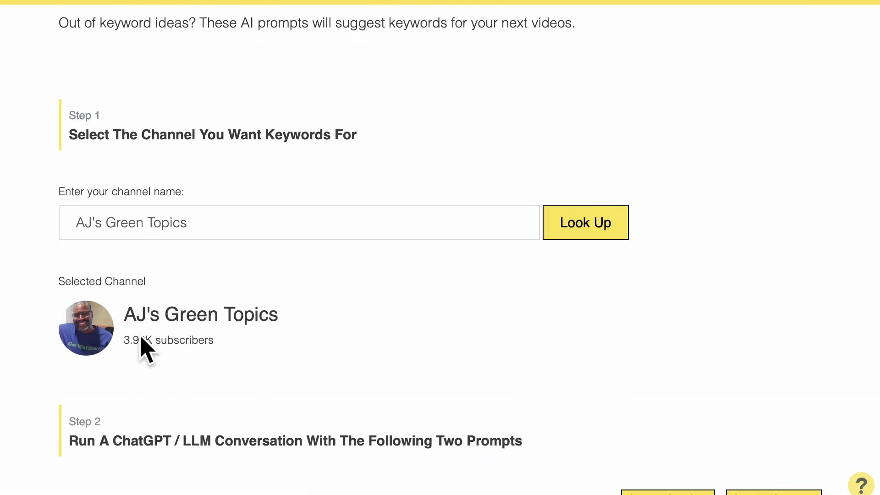
scroll(142, 340, "down", 7)
scroll(141, 350, "down", 2)
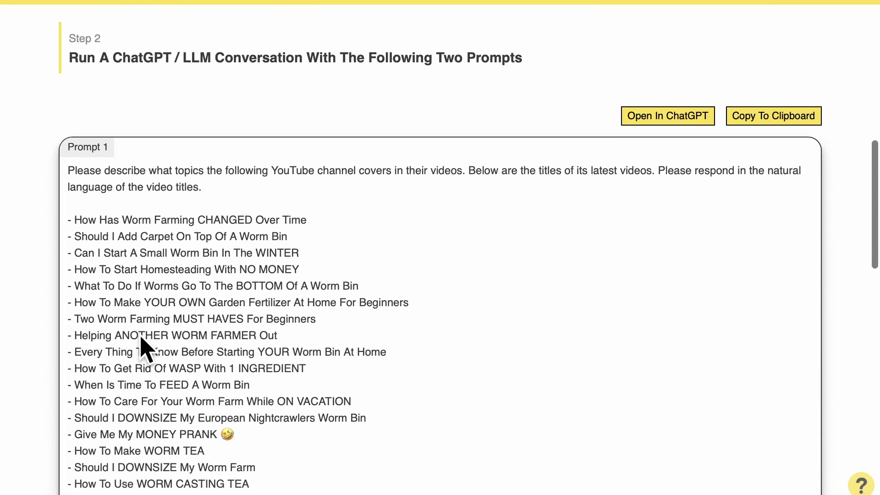
left_click(650, 119)
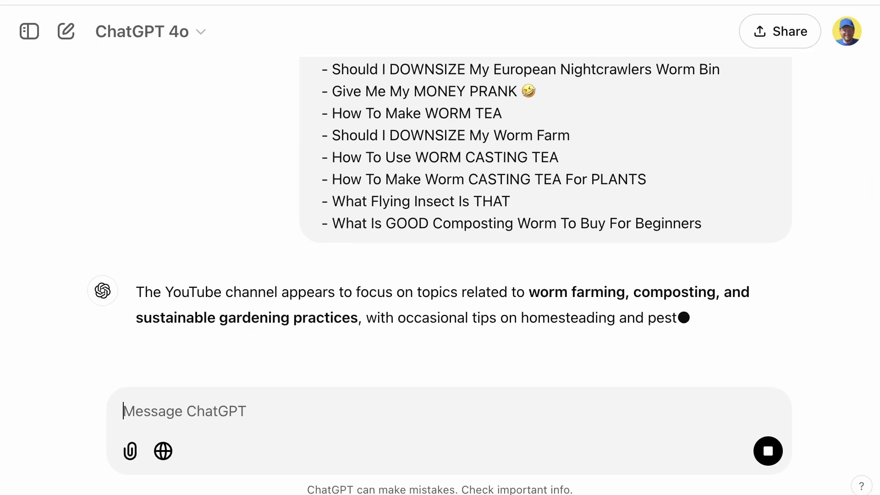
Send Prompt 2 to ChatGPT and copy its comma-separated list of 30 worm-farming keywords.
key("ctrl+shift+Tab")
scroll(397, 374, "down", 2)
scroll(397, 373, "down", 1)
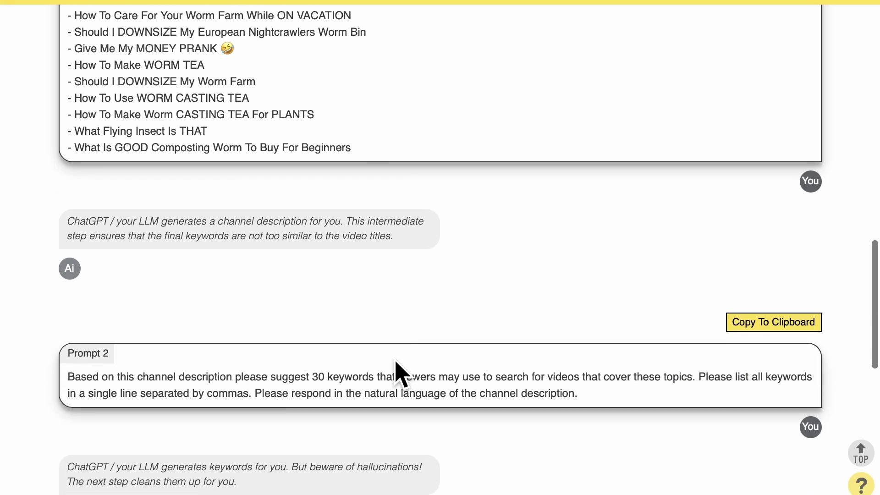
key("ctrl+Tab")
type("Based on this channel description please suggest 30 keywords that viewers may use to search for videos that cover these topics. Please list all keywords in a single line separated by commas. Please respond in the natural language of the channel description.")
key("Return")
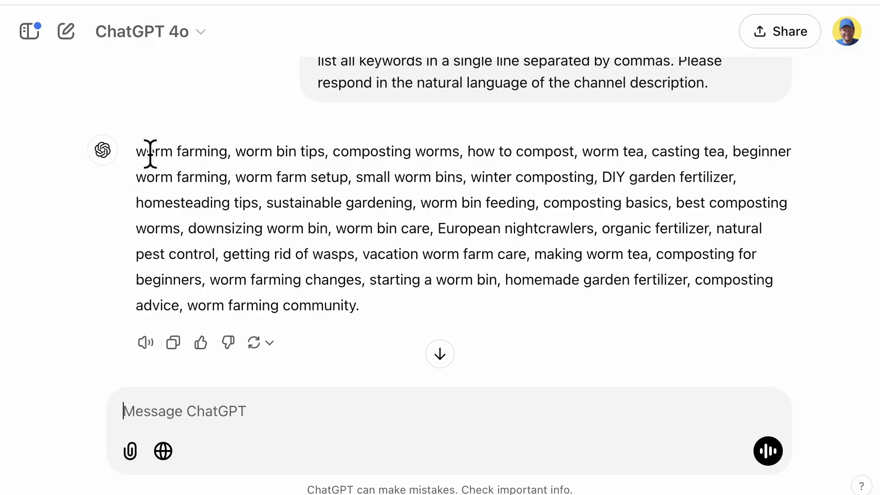
left_click_drag(139, 151, 371, 302)
key("ctrl+c")
key("ctrl+Tab")
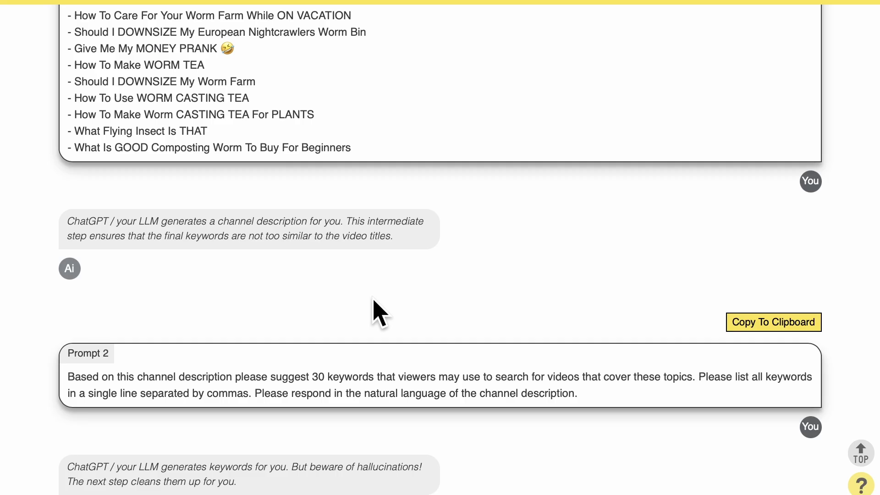
Paste the worm-farming keywords into Step 3 and review which are flagged real or hallucinated.
scroll(374, 311, "down", 10)
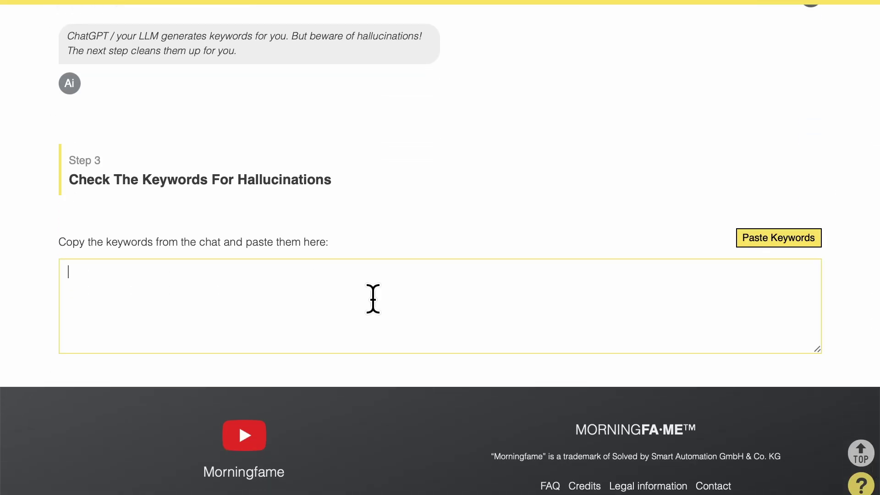
key("ctrl+v")
scroll(374, 299, "down", 4)
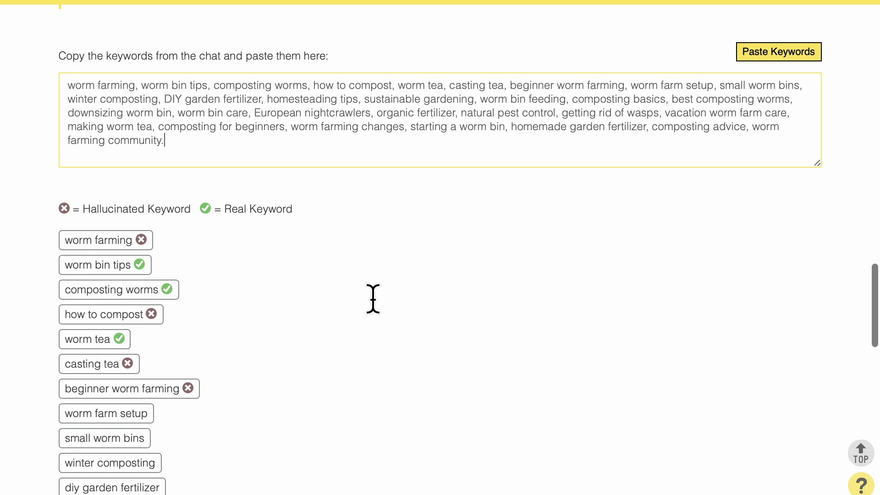
scroll(373, 310, "down", 4)
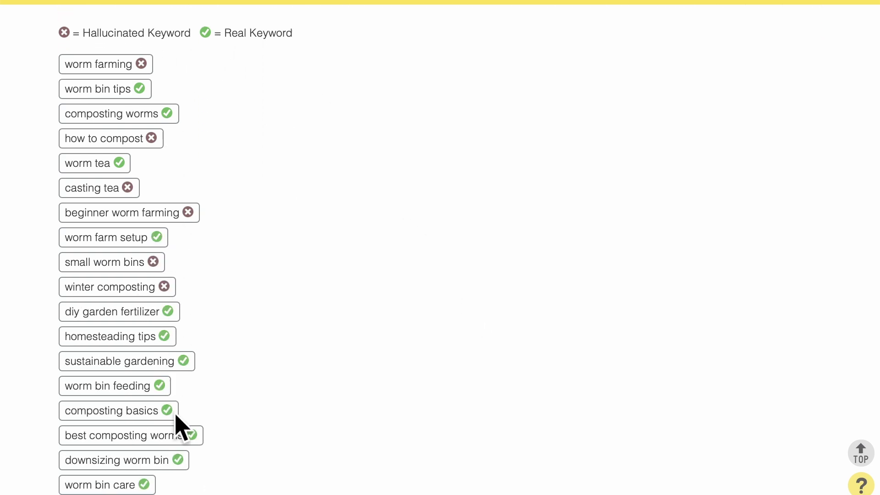
scroll(177, 424, "down", 4)
scroll(177, 424, "down", 4)
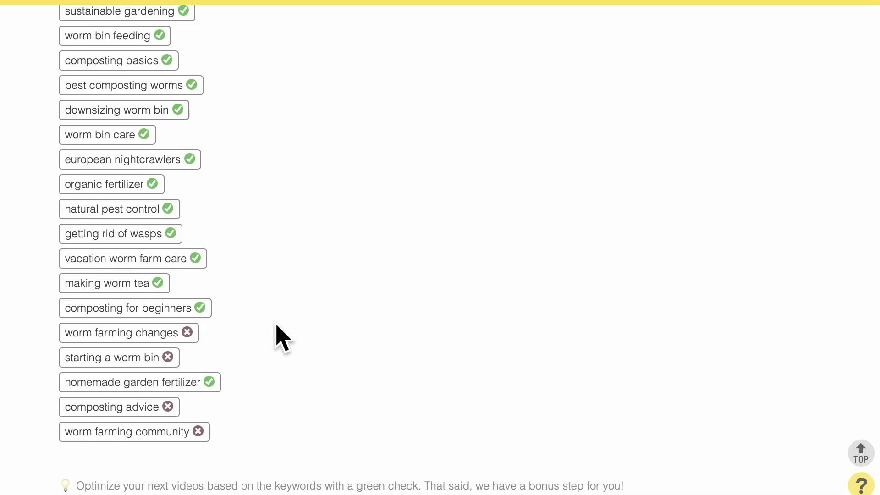
scroll(276, 338, "down", 8)
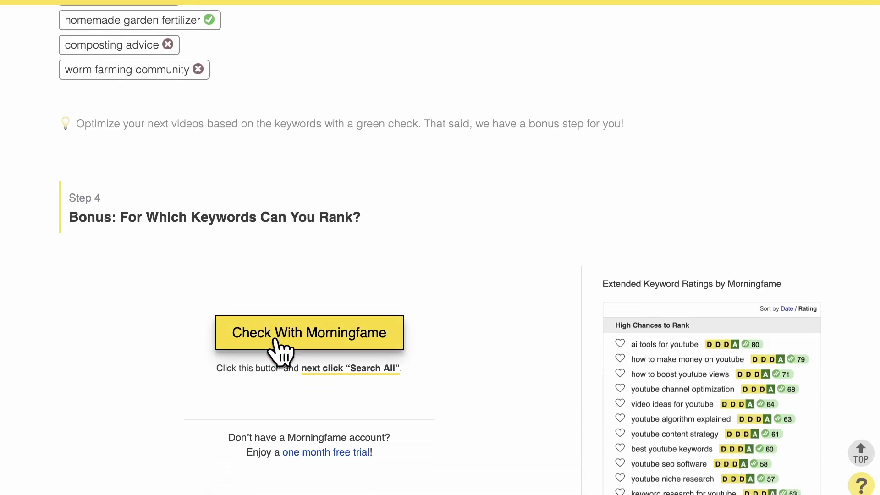
Batch-search all the keywords in Morningfame Research and sort the search history by Rating.
left_click(280, 345)
left_click(670, 330)
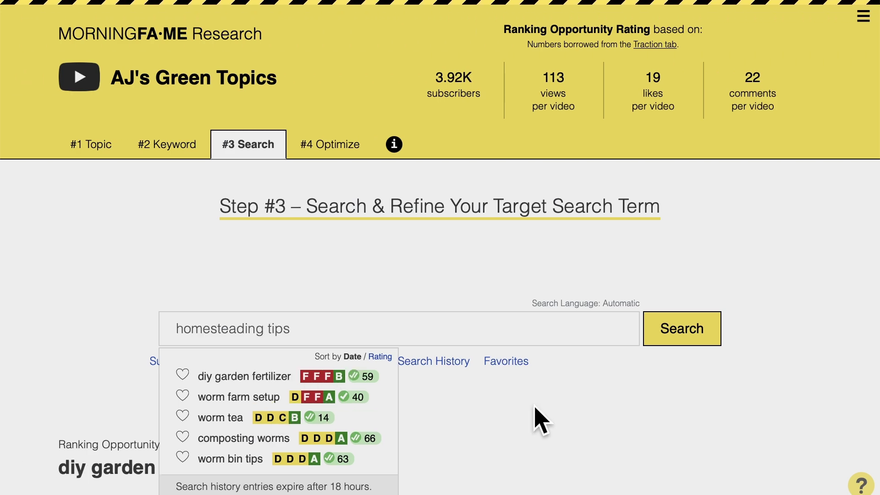
scroll(534, 419, "down", 6)
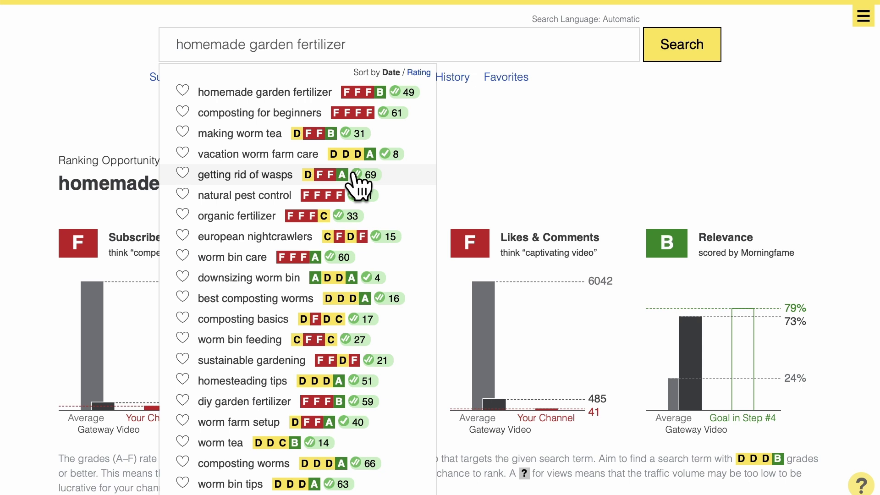
left_click(419, 74)
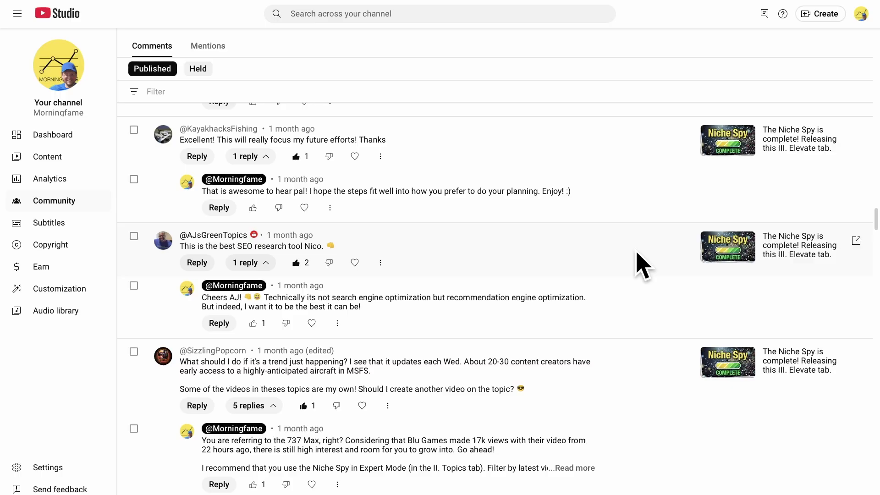
Scroll the 'Get Keyword Ideas For Your Channel' free AI prompts page.
scroll(641, 266, "down", 20)
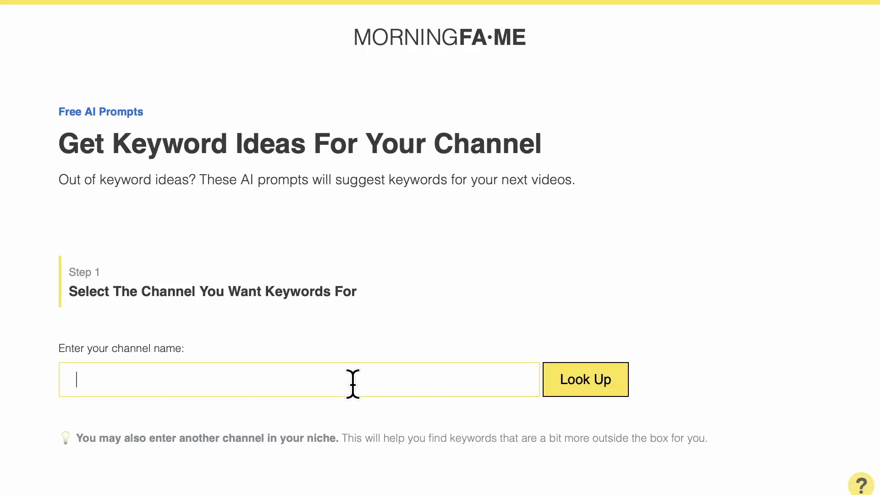
Look up The InBetween channel and select the video titles listed in Prompt 1.
key("Return")
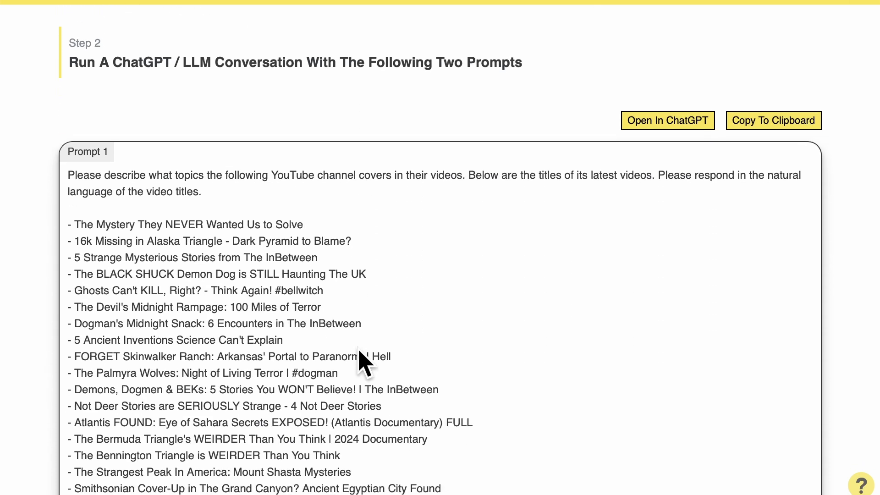
left_click_drag(69, 223, 407, 465)
Scroll through ChatGPT's description of the channel's mystery and paranormal topics.
scroll(178, 202, "down", 10)
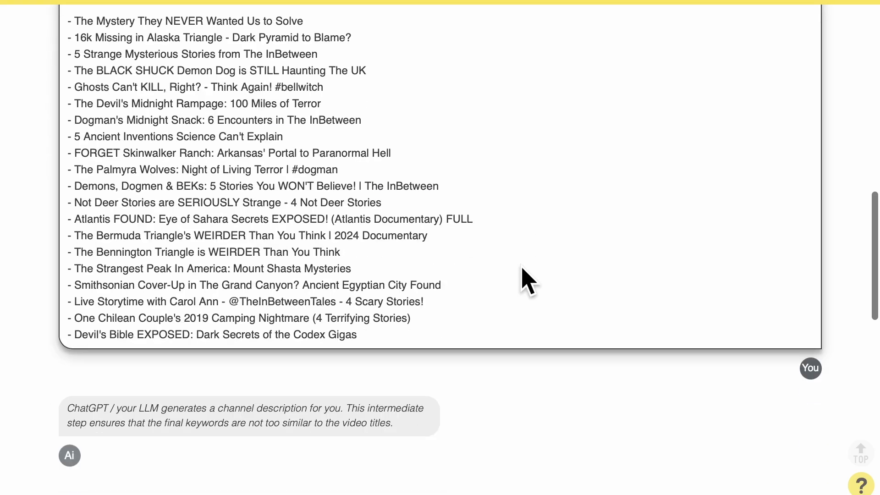
scroll(550, 280, "down", 5)
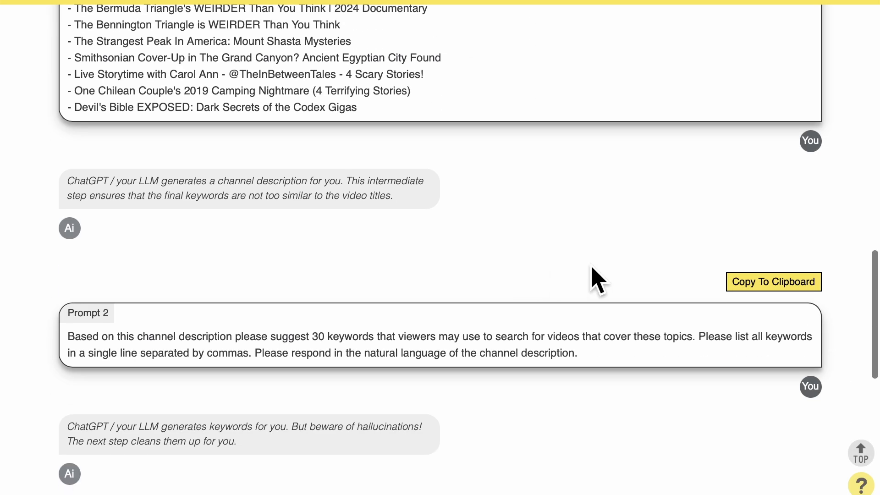
Copy Prompt 2 and send it to ChatGPT for a comma-separated list of mystery keywords.
left_click(781, 282)
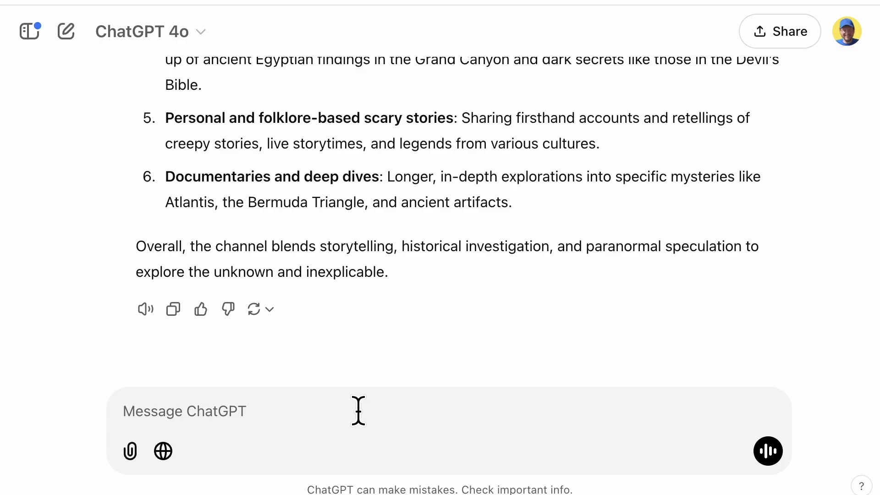
type("Based on this channel description please suggest 30 keywords that viewers may use to search for videos that cover these topics. Please list all keywords in a single line separated by commas. Please respond in the natural language of the channel description.")
key("Return")
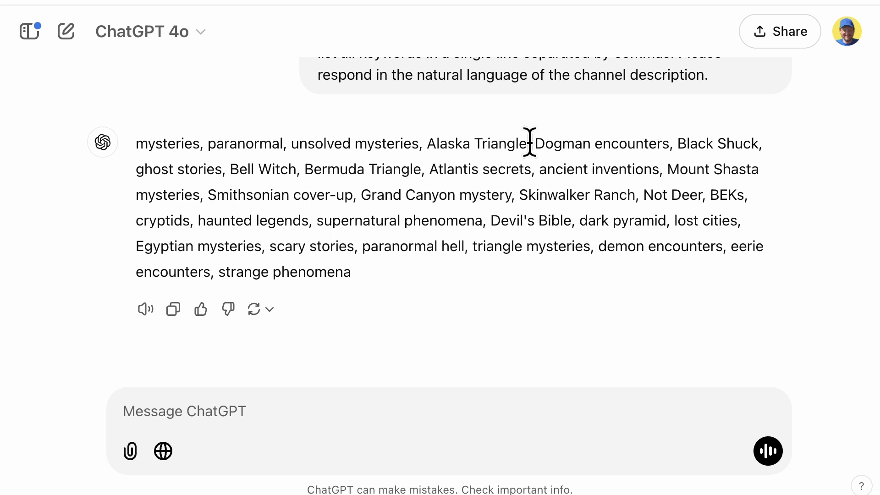
Select and copy ChatGPT's full mystery keyword list, then go to Morningfame's Step 3 hallucination check.
left_click_drag(732, 243, 210, 275)
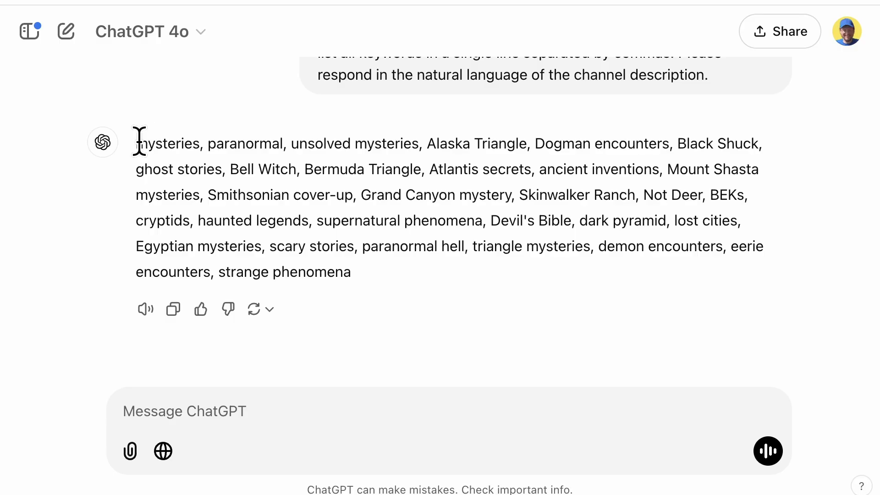
left_click_drag(137, 141, 403, 281)
key("super+c")
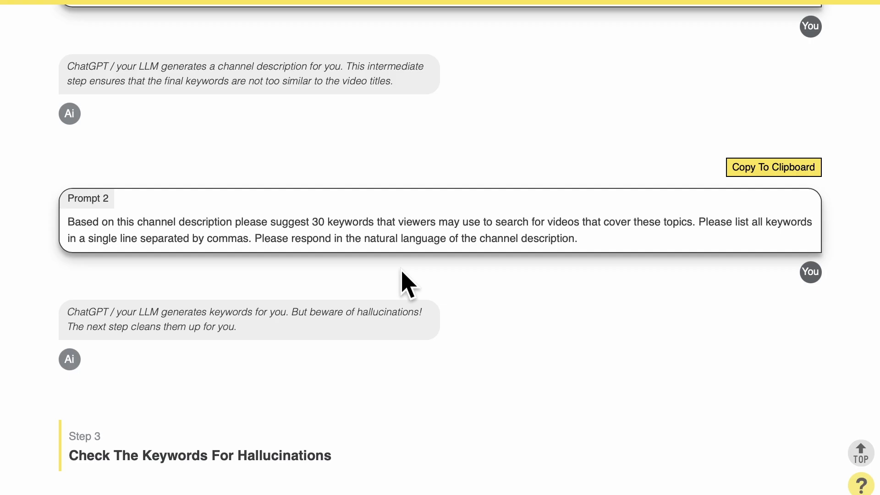
scroll(403, 281, "down", 4)
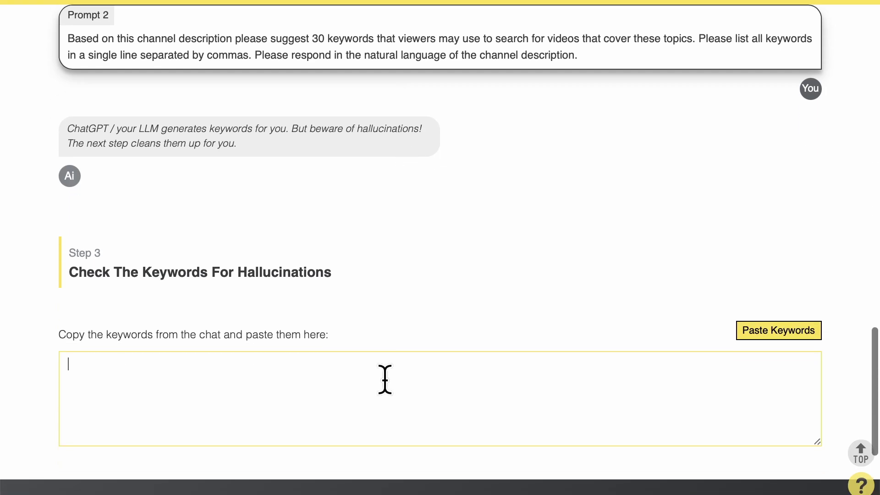
Paste the keywords into Step 3, finding 'black shuck', 'atlantis secrets' and 'smithsonian cover-up' flagged as hallucinated.
key("super+v")
scroll(385, 379, "down", 8)
scroll(385, 395, "down", 3)
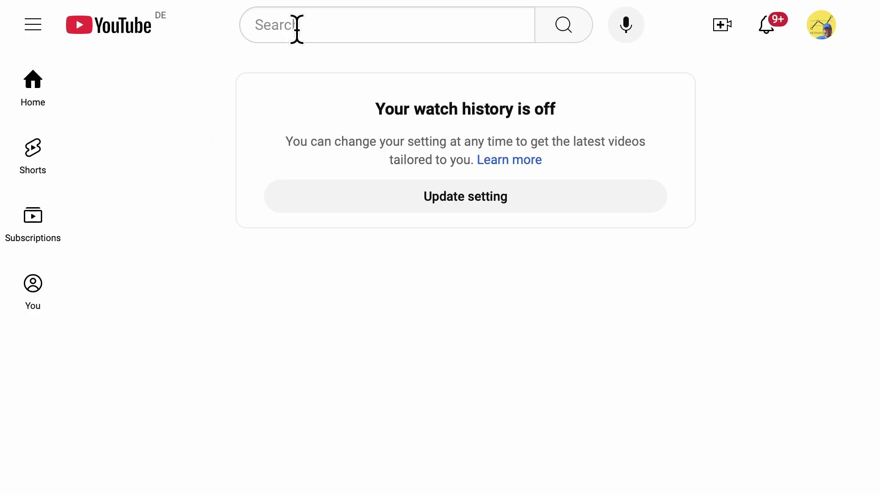
left_click(300, 23)
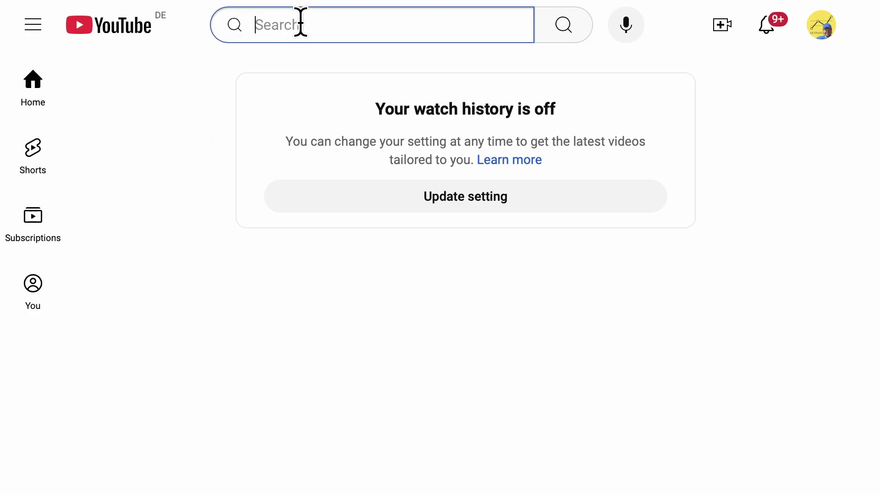
Type 'atlantis se' into YouTube search for suggestions, then review rankings: 'beks' 93, 'eerie encounters' 8.
type("atlantis")
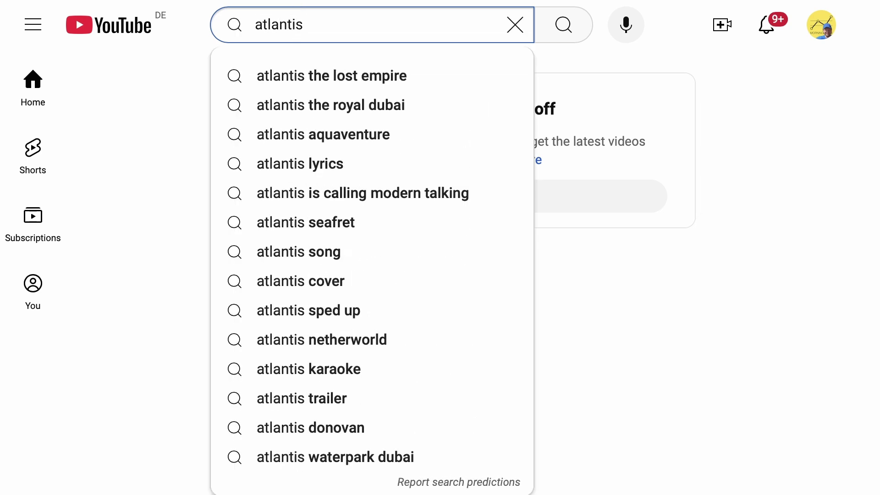
type(" se")
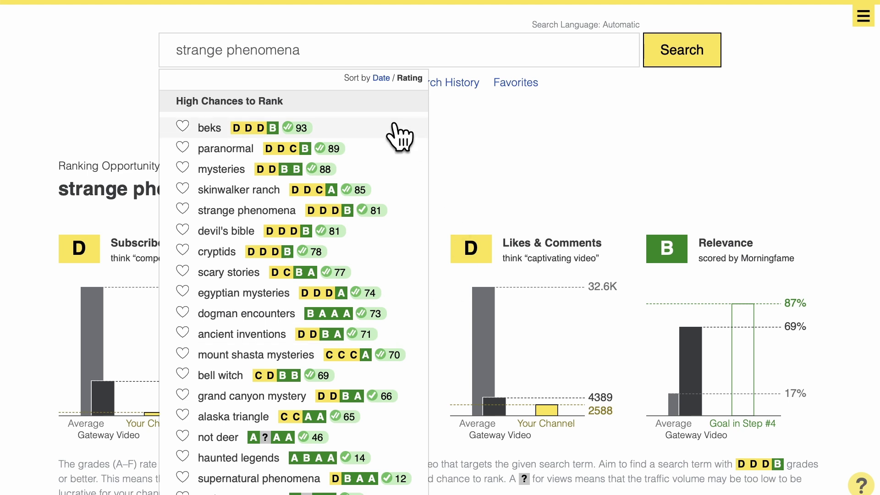
scroll(399, 136, "down", 1)
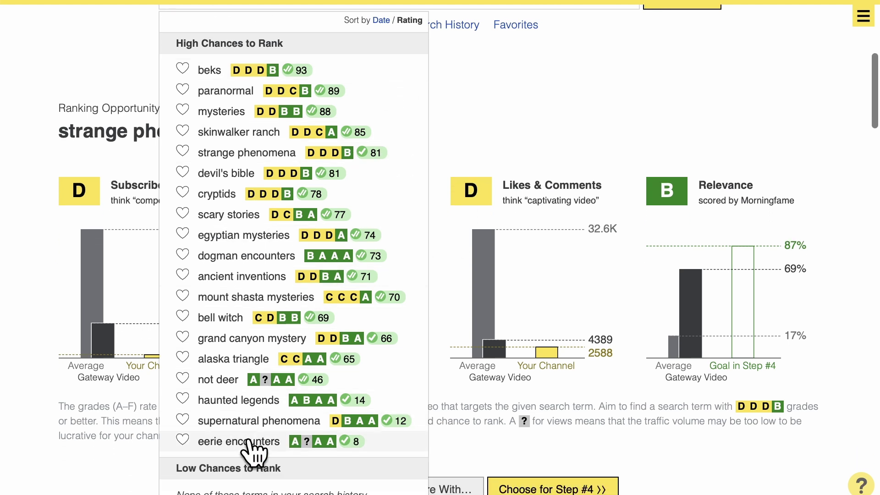